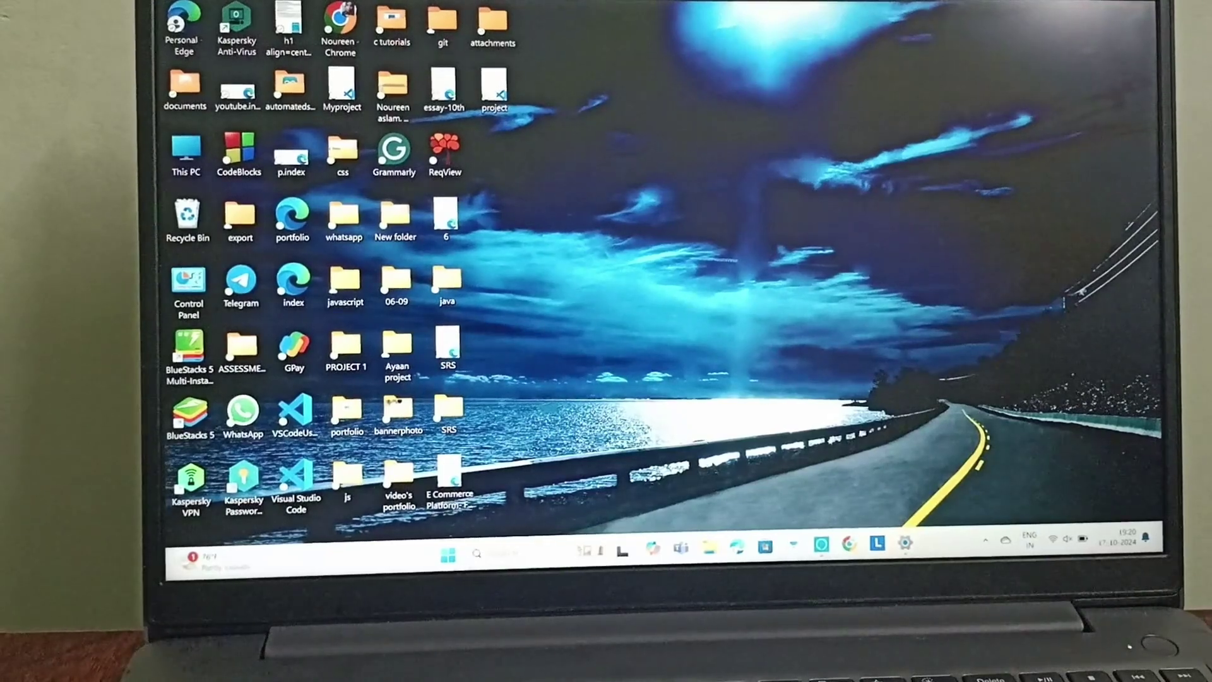
# - Shut down Windows 11 from the Start menu's power options
pyautogui.press('super')
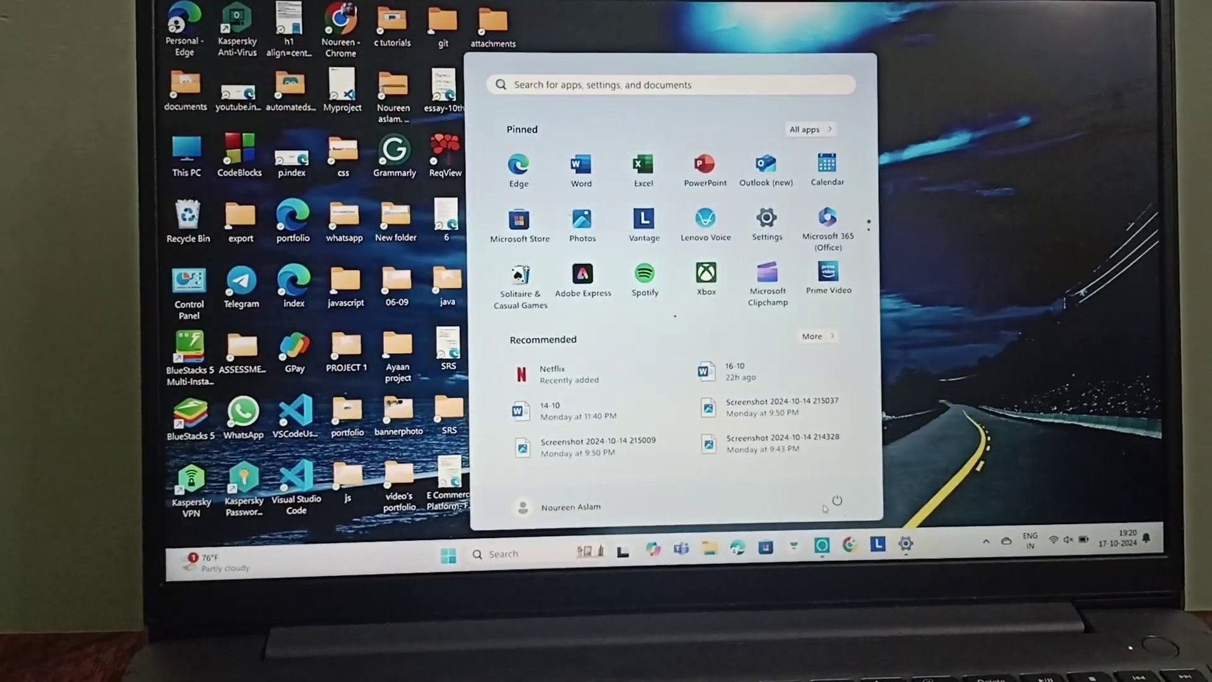
pyautogui.click(838, 501)
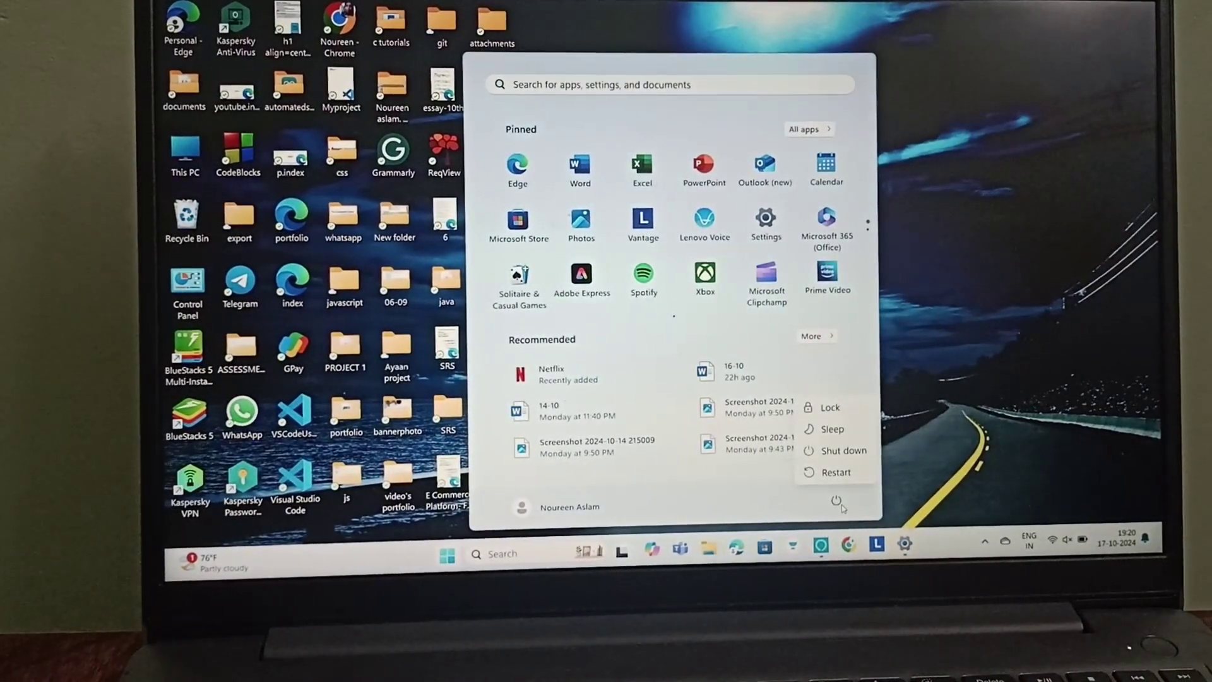
pyautogui.click(844, 454)
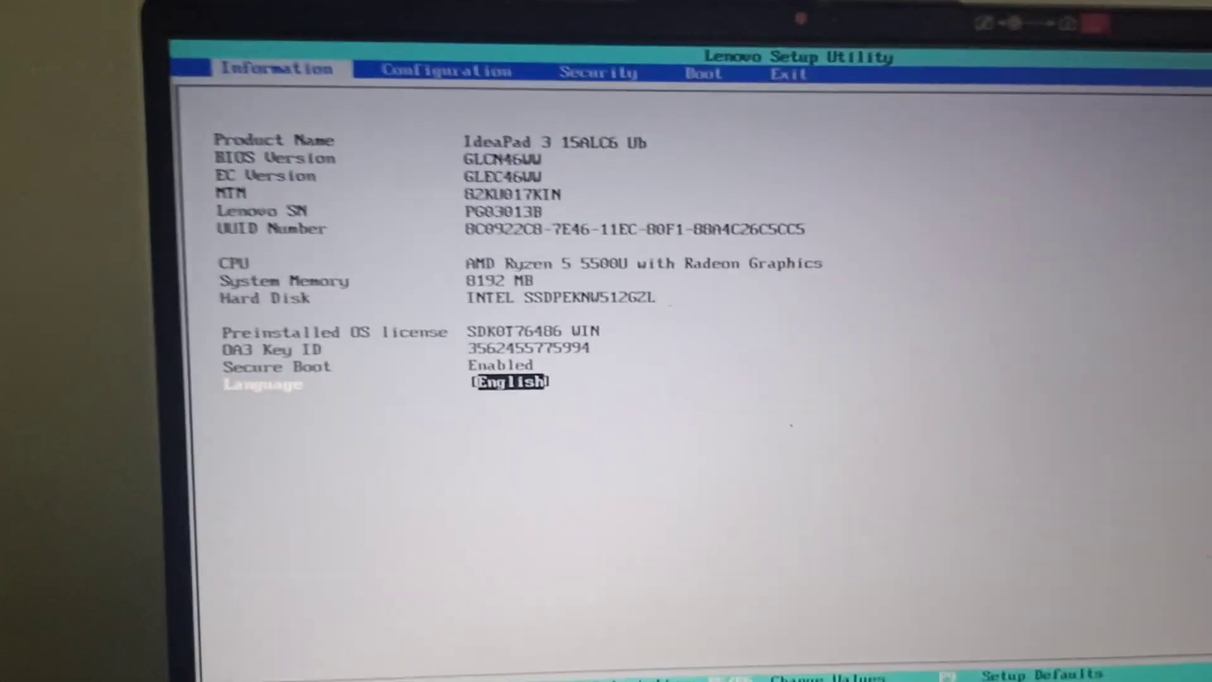
# - Browse the Configuration options, including Wireless LAN, then move on to the Boot page
pyautogui.press('Right')
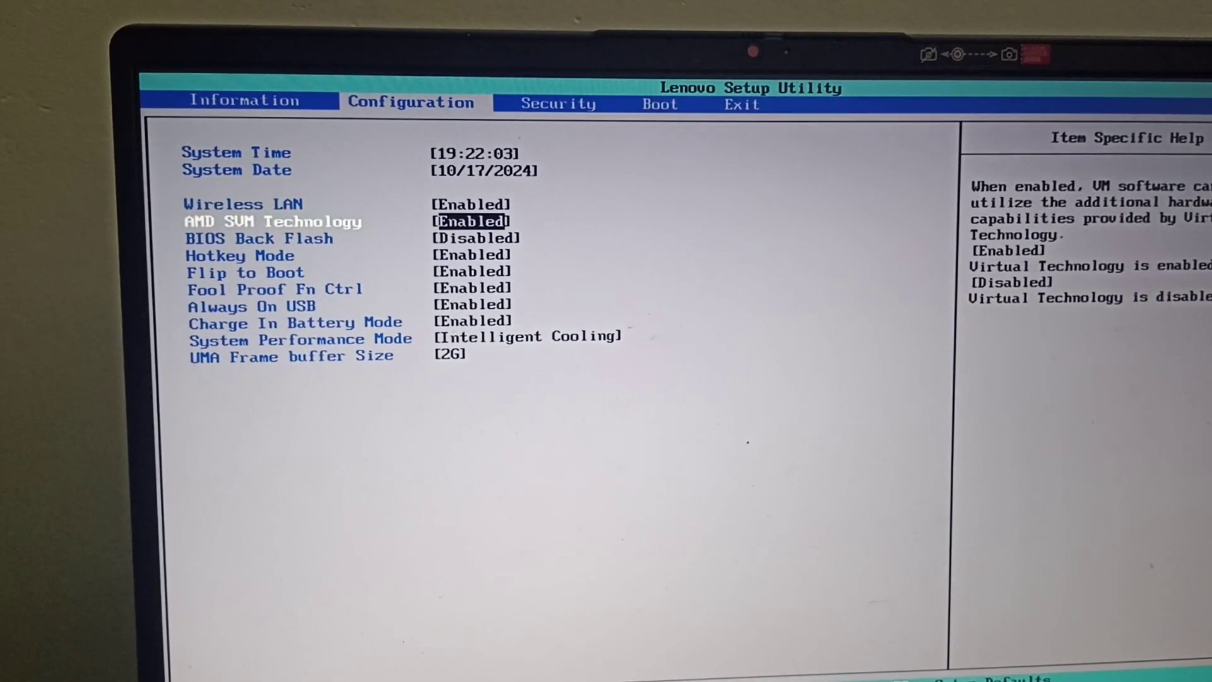
pyautogui.press('Down')
pyautogui.press('Down')
pyautogui.press('Down')
pyautogui.press('Down')
pyautogui.press('Down')
pyautogui.press('Down')
pyautogui.press('Down')
pyautogui.press('Down')
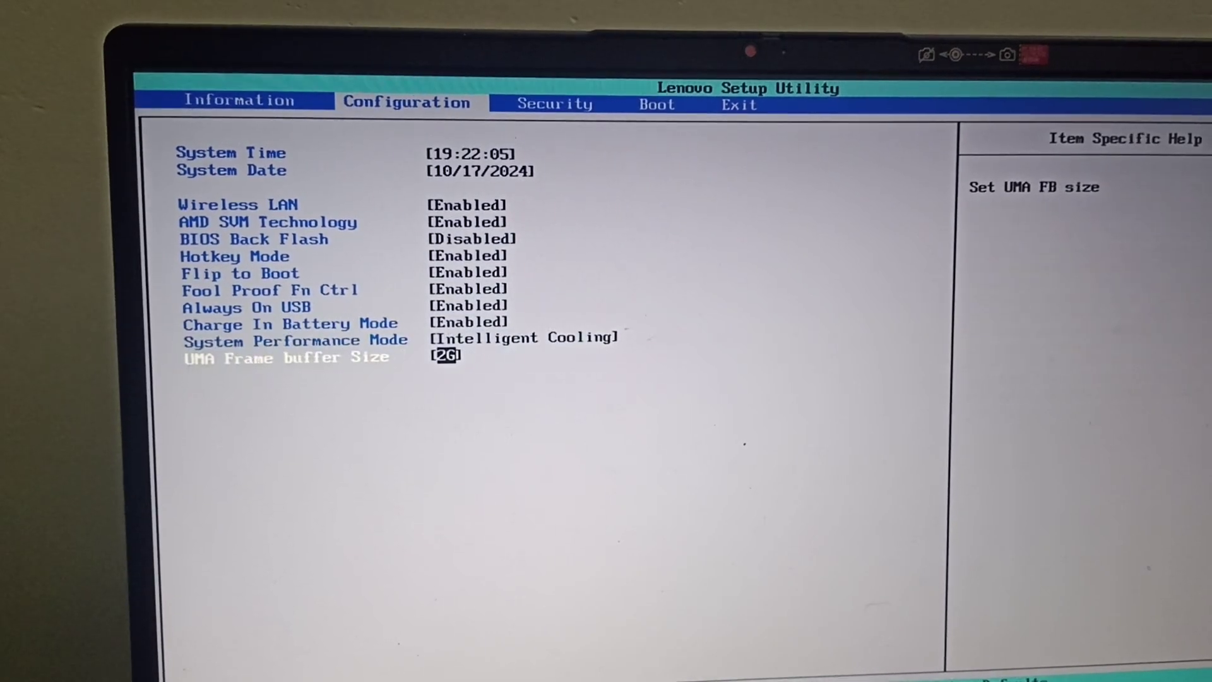
pyautogui.press('Up')
pyautogui.press('Up')
pyautogui.press('Up')
pyautogui.press('Up')
pyautogui.press('Up')
pyautogui.press('Up')
pyautogui.press('Up')
pyautogui.press('Up')
pyautogui.press('Up')
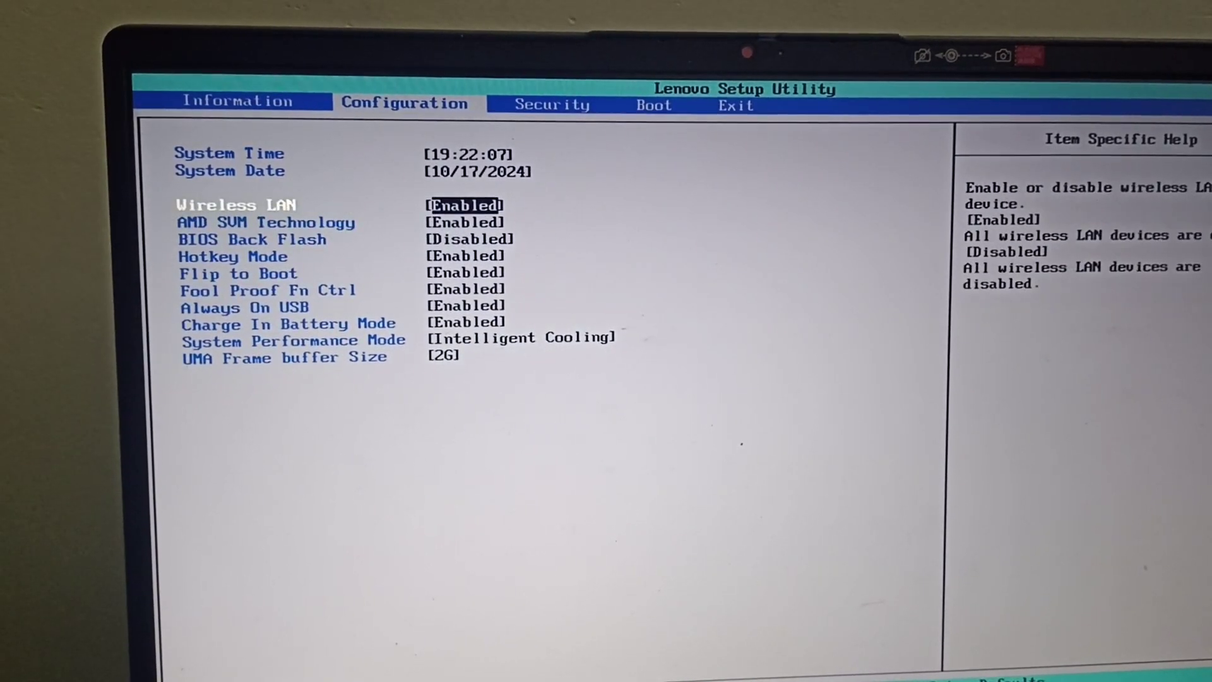
pyautogui.press('Right')
pyautogui.press('Right')
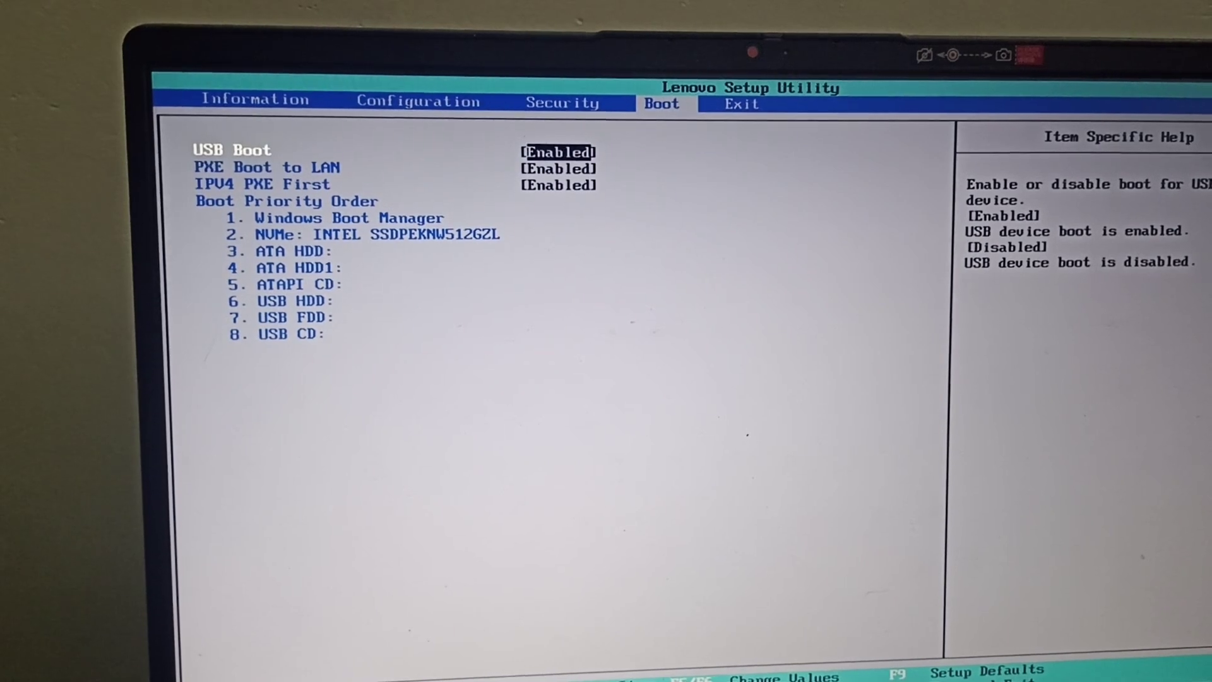
# - Scroll the boot priority order, return to Information, then move across to the Security page
pyautogui.press('Down')
pyautogui.press('Down')
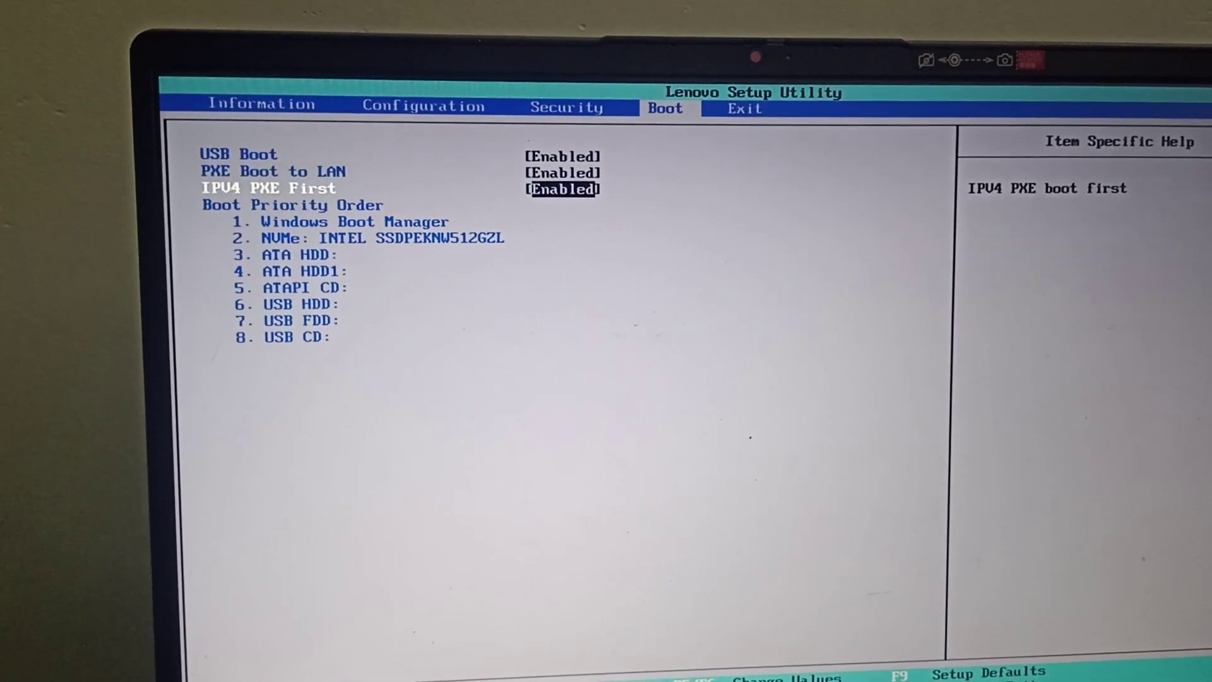
pyautogui.press('Down')
pyautogui.press('Down')
pyautogui.press('Down')
pyautogui.press('Down')
pyautogui.press('Down')
pyautogui.press('Down')
pyautogui.press('Down')
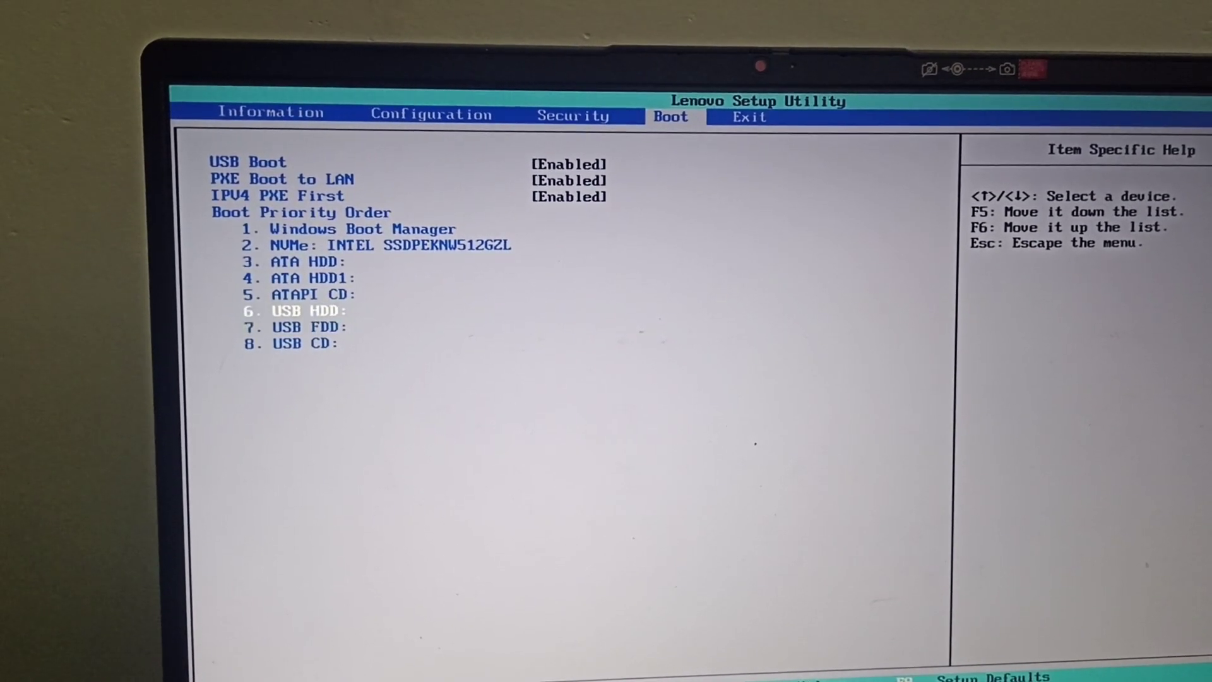
pyautogui.press('Up')
pyautogui.press('Up')
pyautogui.press('Left')
pyautogui.press('Left')
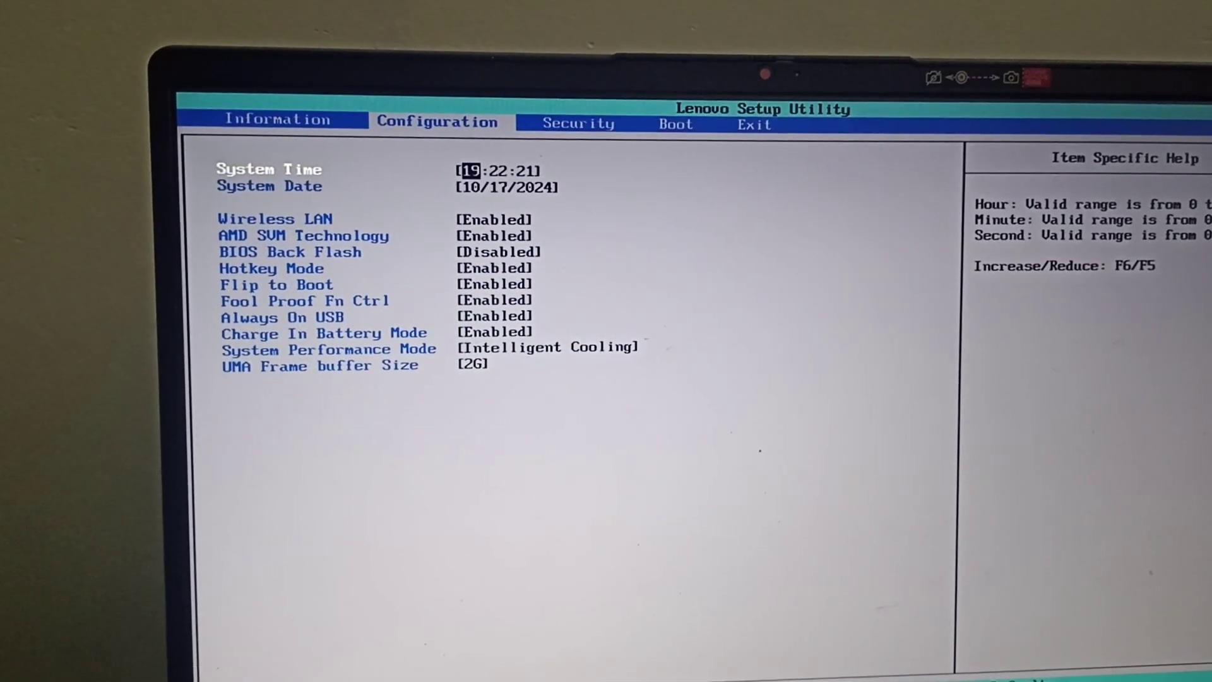
pyautogui.press('Left')
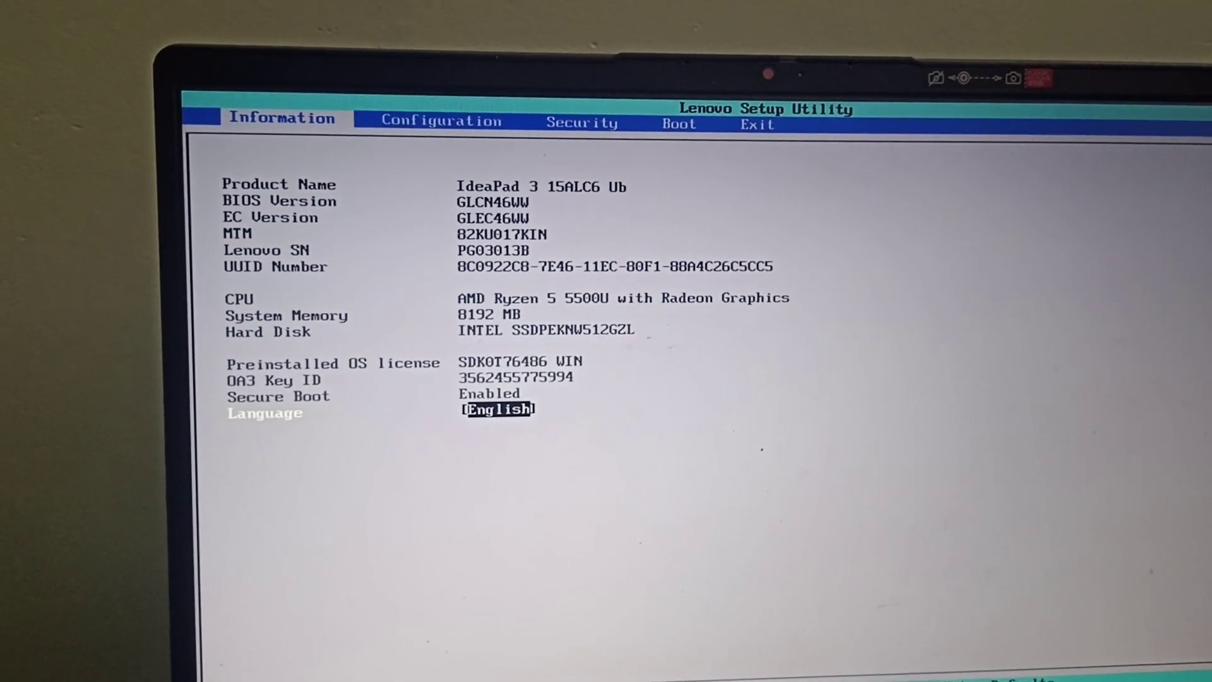
pyautogui.press('Right')
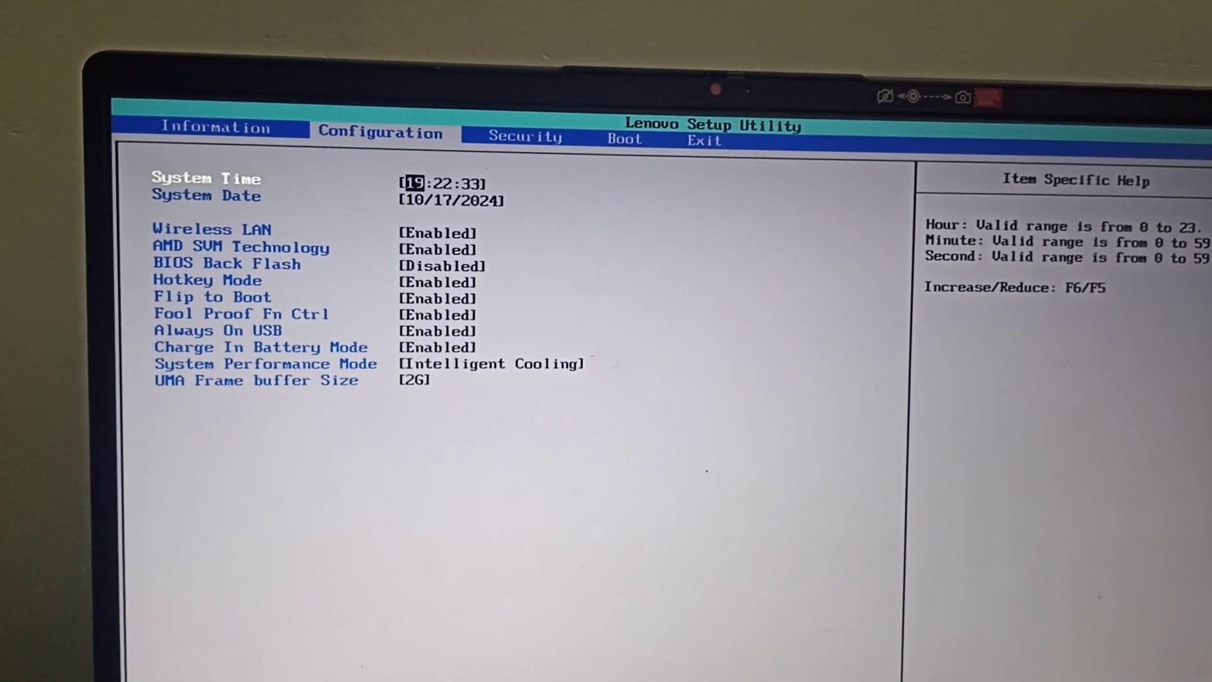
pyautogui.press('Right')
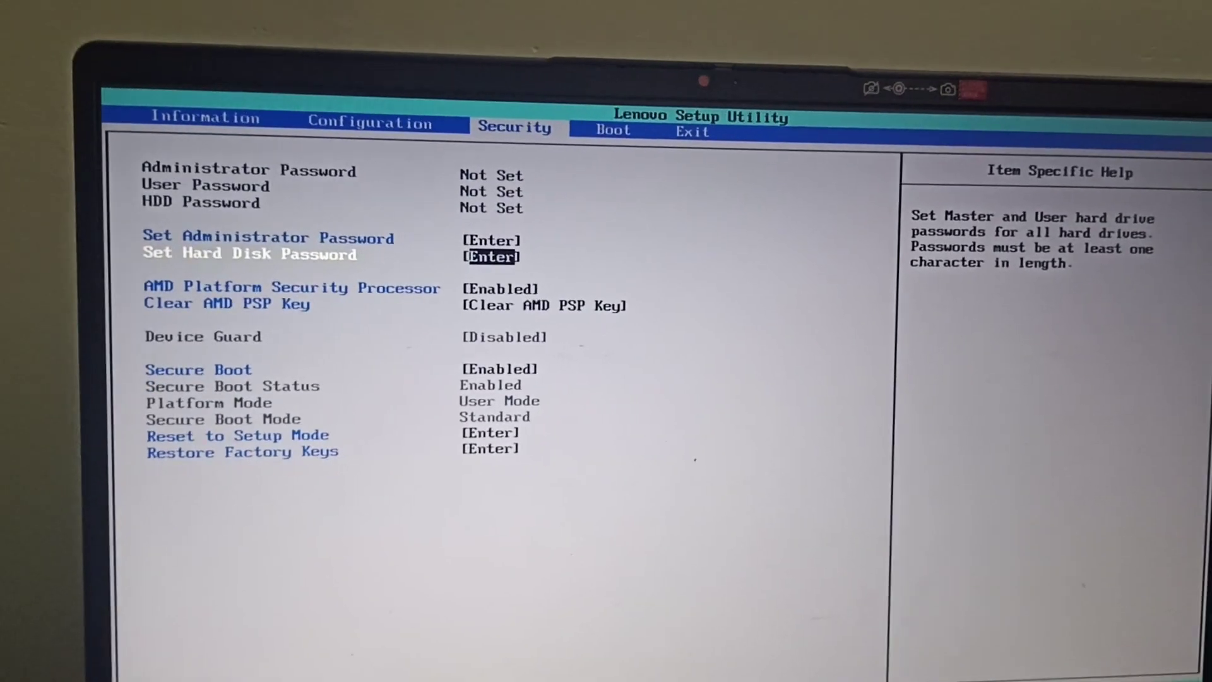
# - Choose Enabled for Secure Boot, then move back up to Set Administrator Password
pyautogui.press('Down')
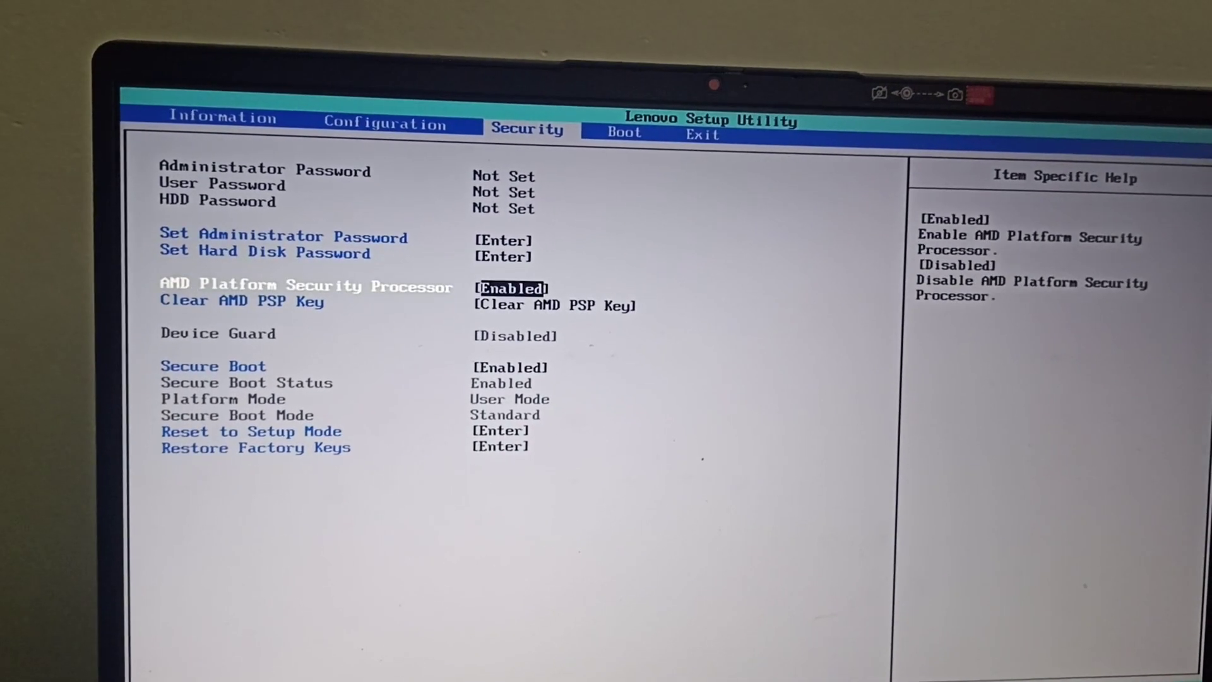
pyautogui.press('Down')
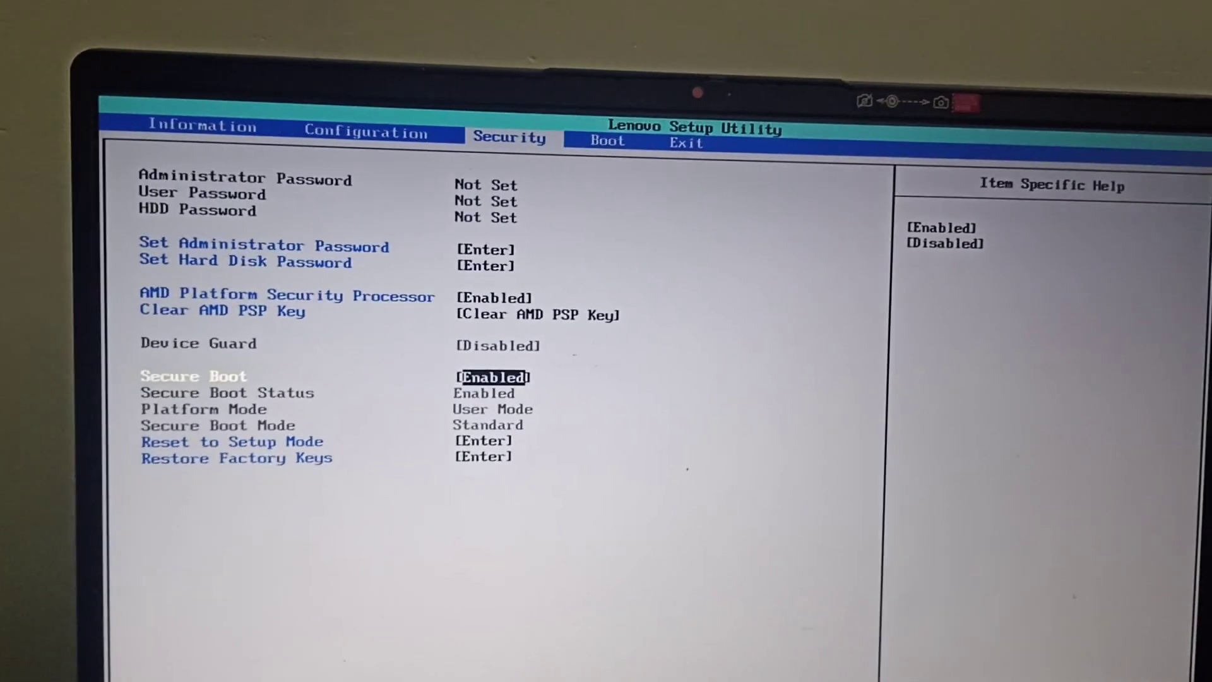
pyautogui.press('Return')
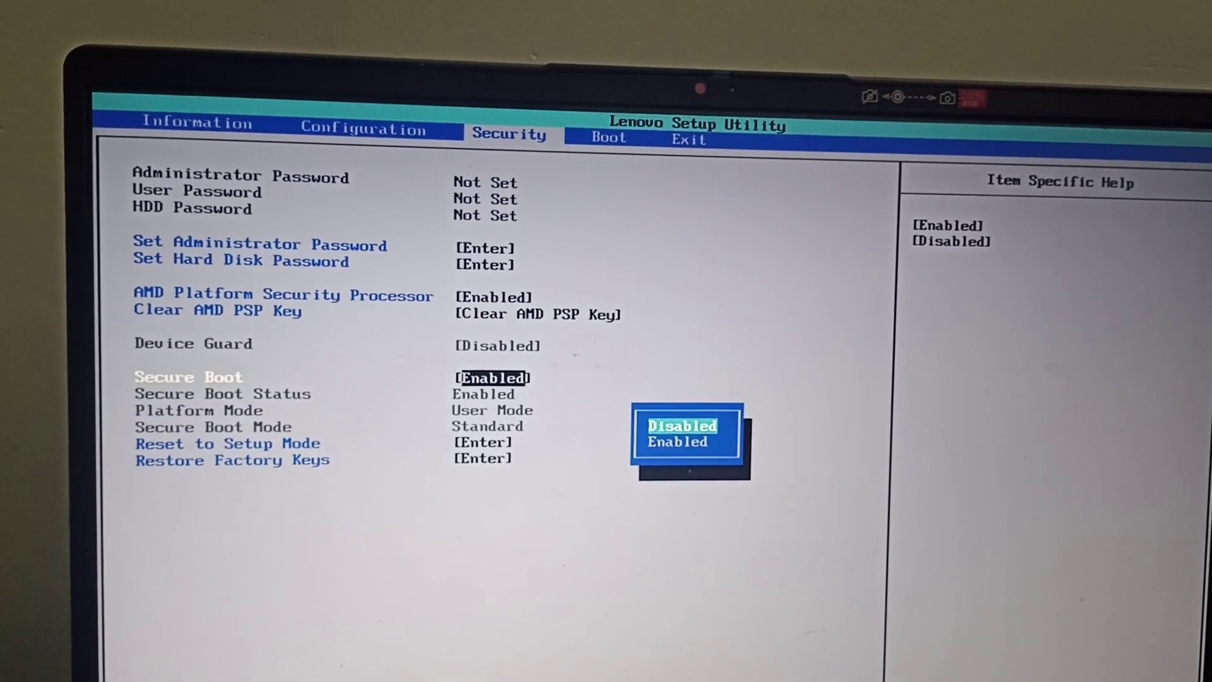
pyautogui.press('Down')
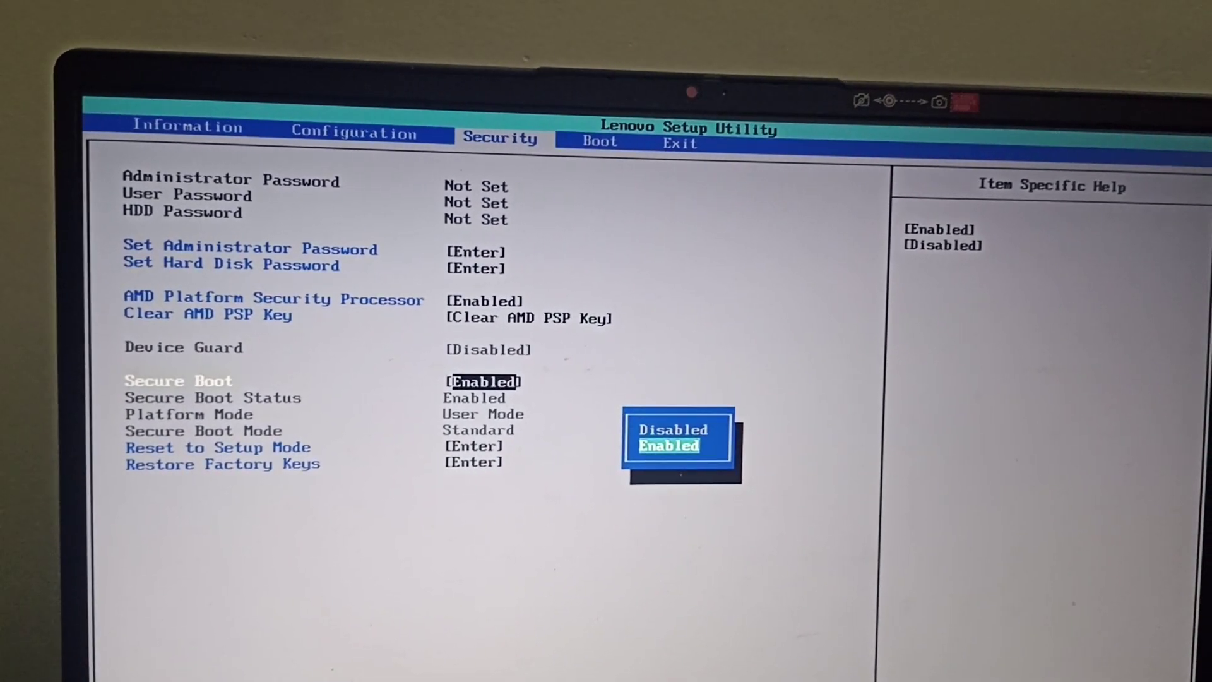
pyautogui.press('Return')
pyautogui.press('Up')
pyautogui.press('Up')
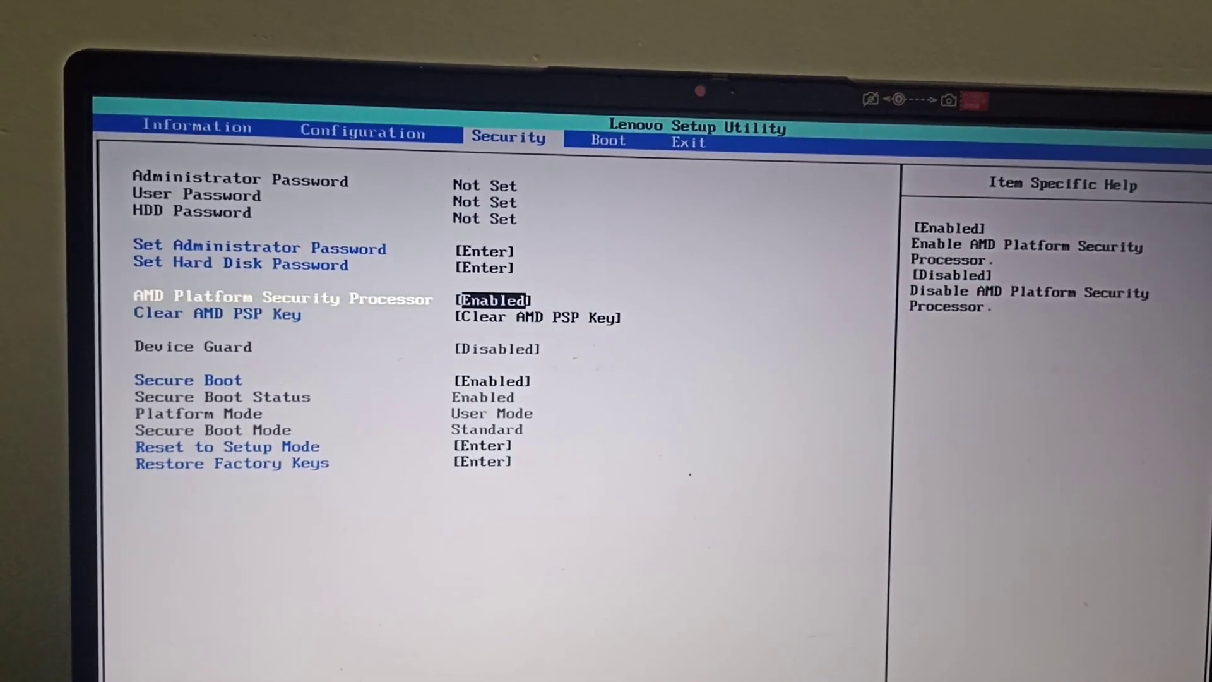
pyautogui.press('Up')
pyautogui.press('Up')
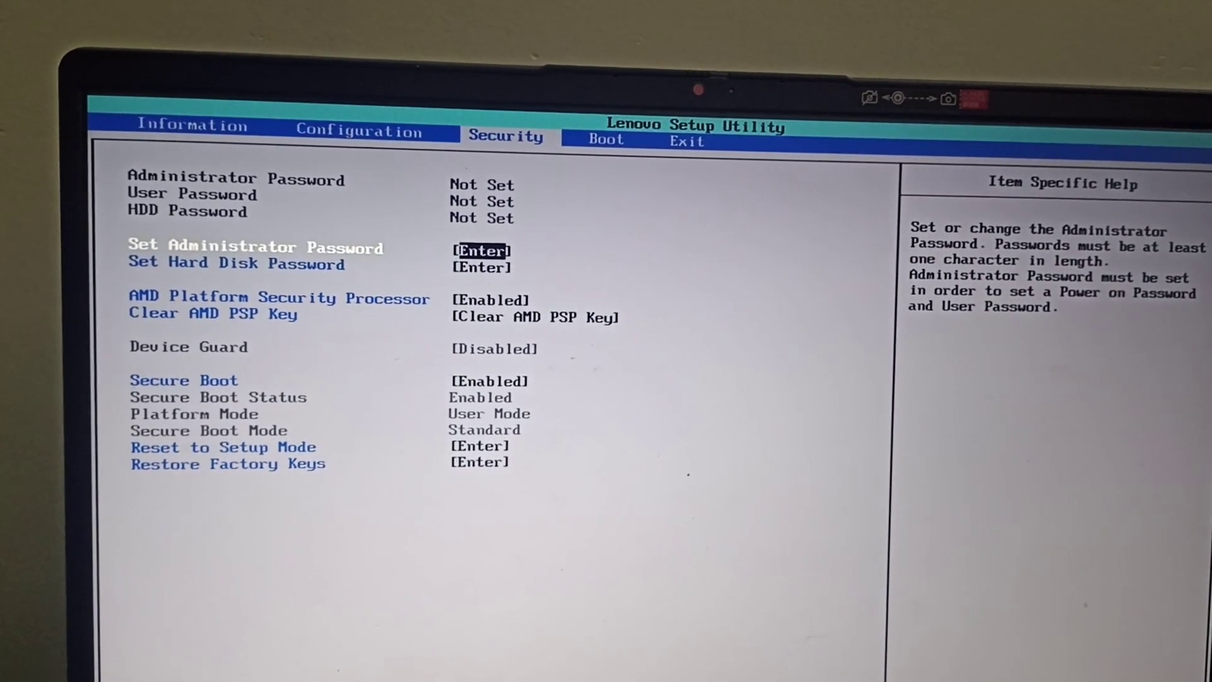
# - Move across the setup pages to the Exit options
pyautogui.press('Left')
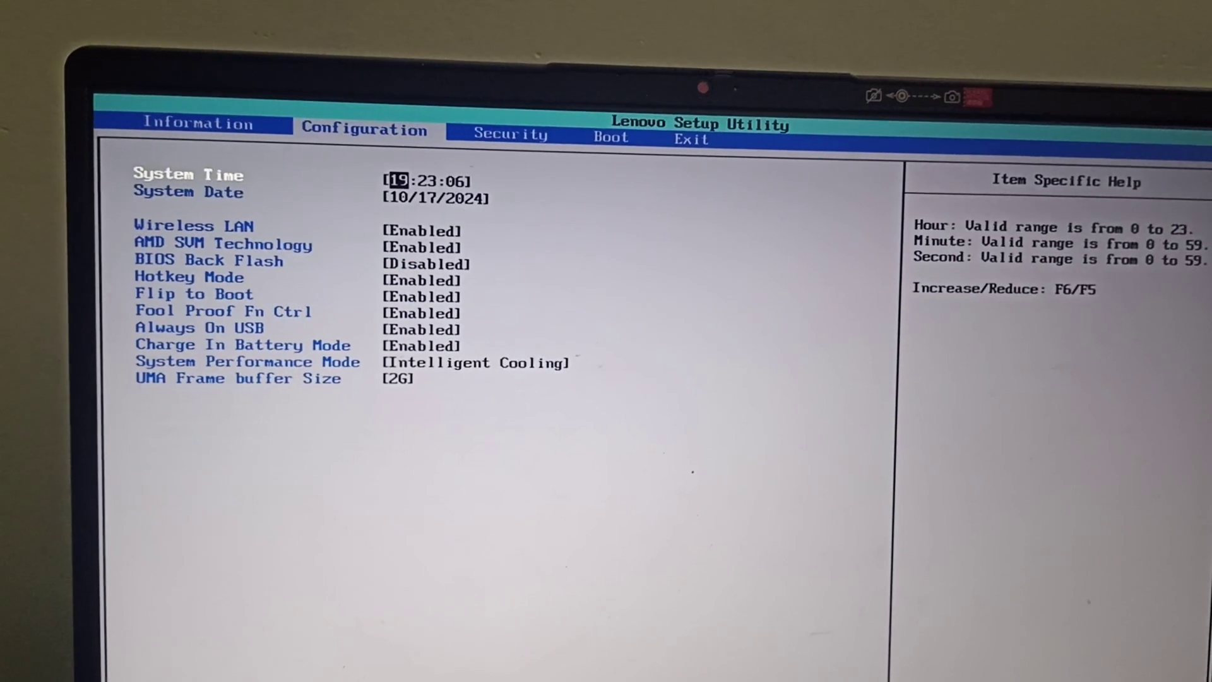
pyautogui.press('Right')
pyautogui.press('Right')
pyautogui.press('Right')
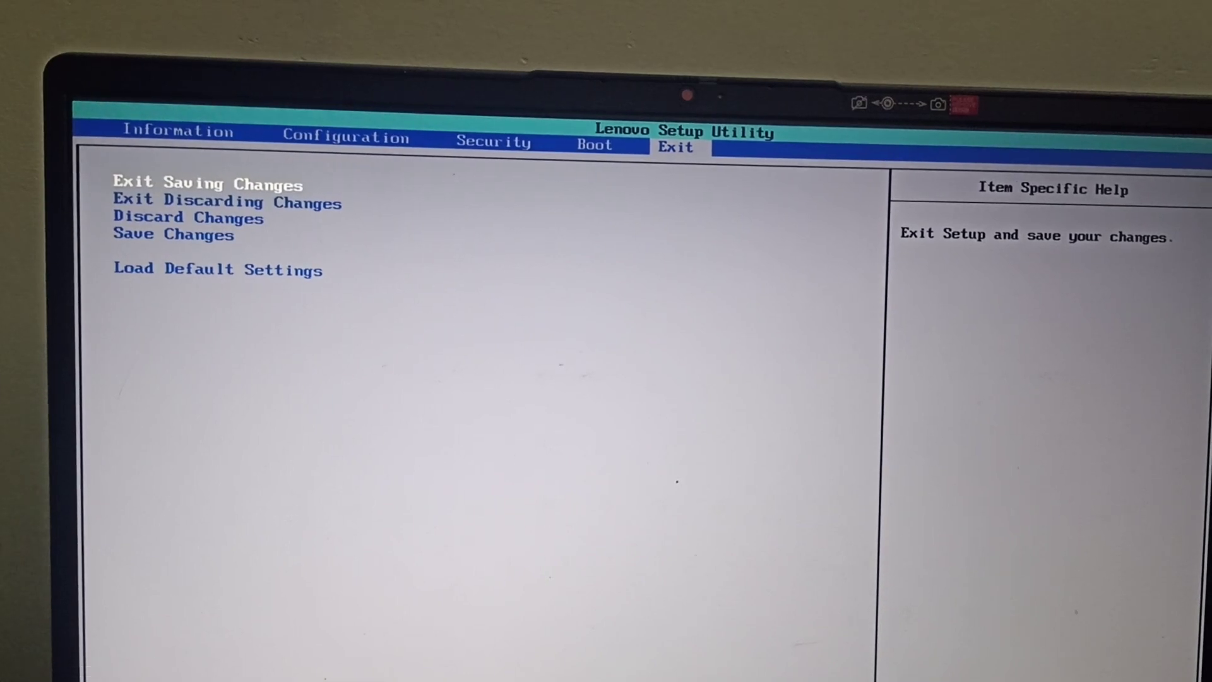
# - Choose Exit Saving Changes to bring up the save-and-exit confirmation
pyautogui.press('Return')
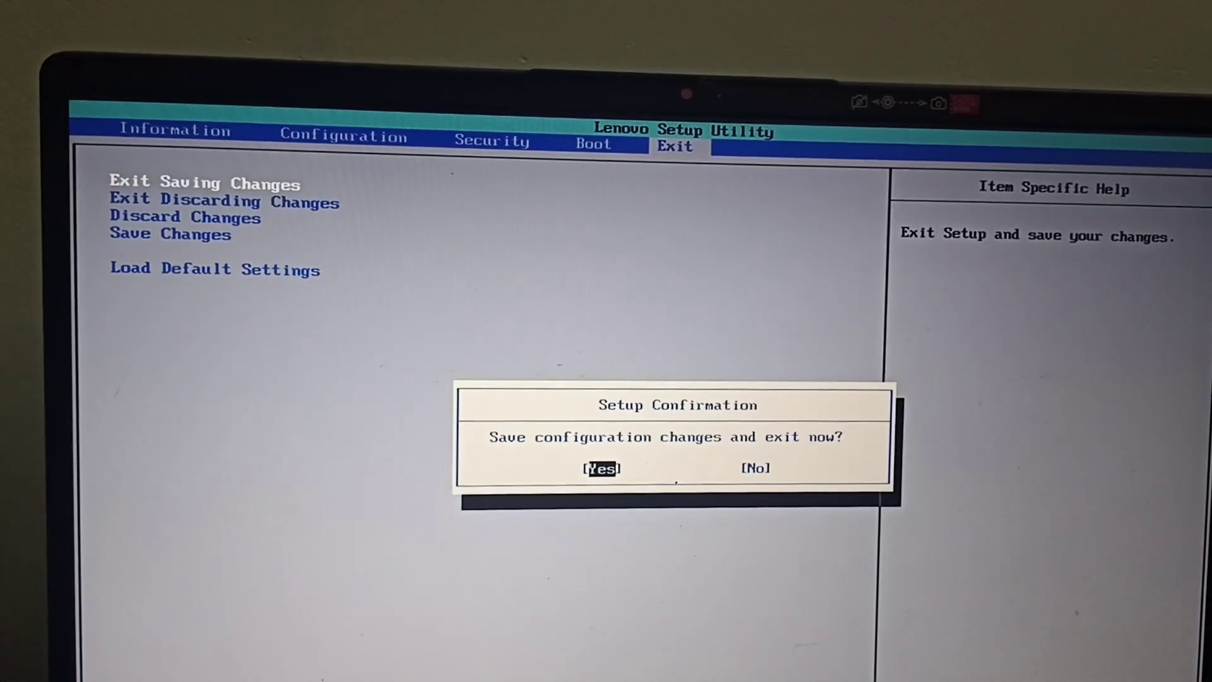